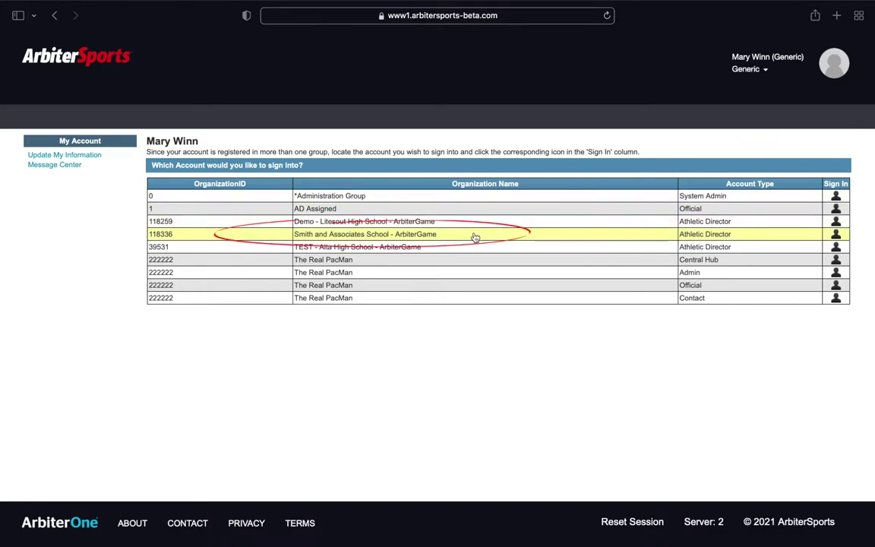
Sign into the Smith and Associates School - ArbiterGame athletic director account
{"action": "left_click", "coordinate": [433, 237]}
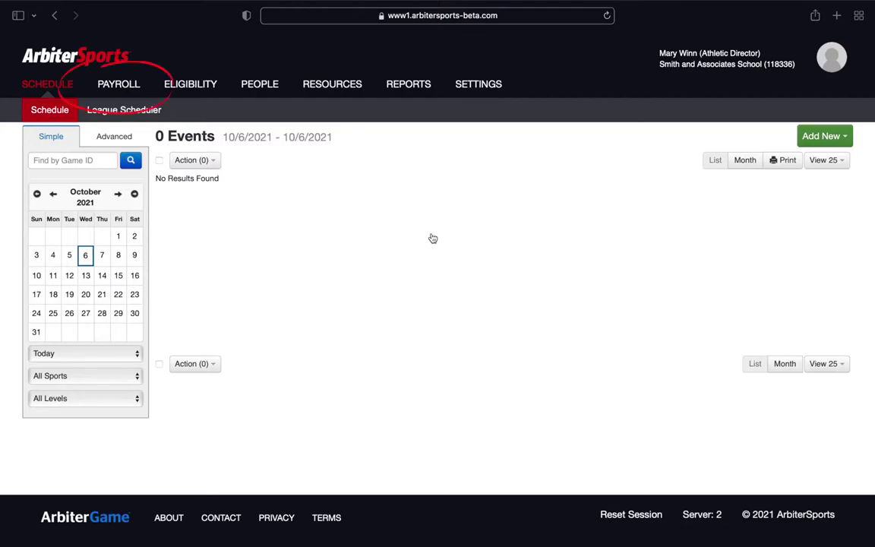
From Payroll, start Setup Payments and choose Setup Pay Account to create a new ArbiterPay account
{"action": "left_click", "coordinate": [121, 84]}
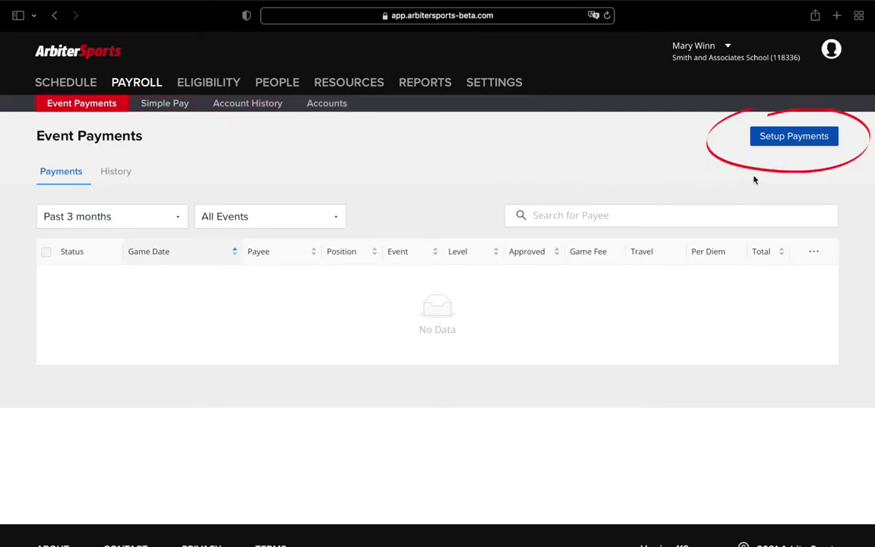
{"action": "left_click", "coordinate": [794, 137]}
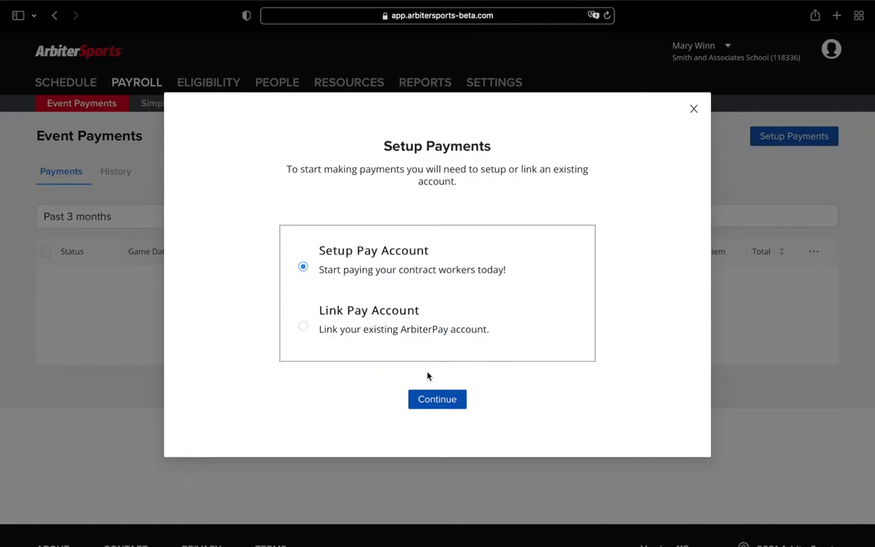
{"action": "left_click", "coordinate": [437, 403]}
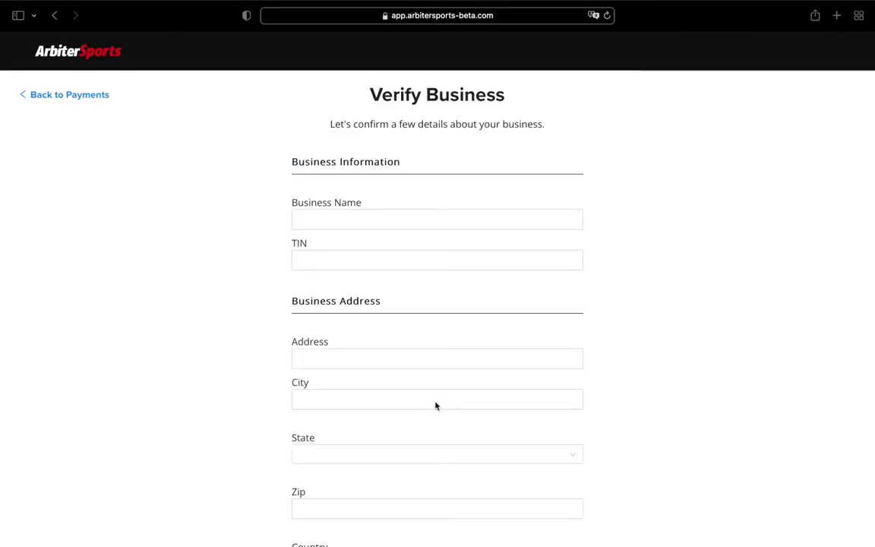
Enter 'Smith and Associates Consulting' as the business name and fill in its tax ID
{"action": "left_click", "coordinate": [308, 220]}
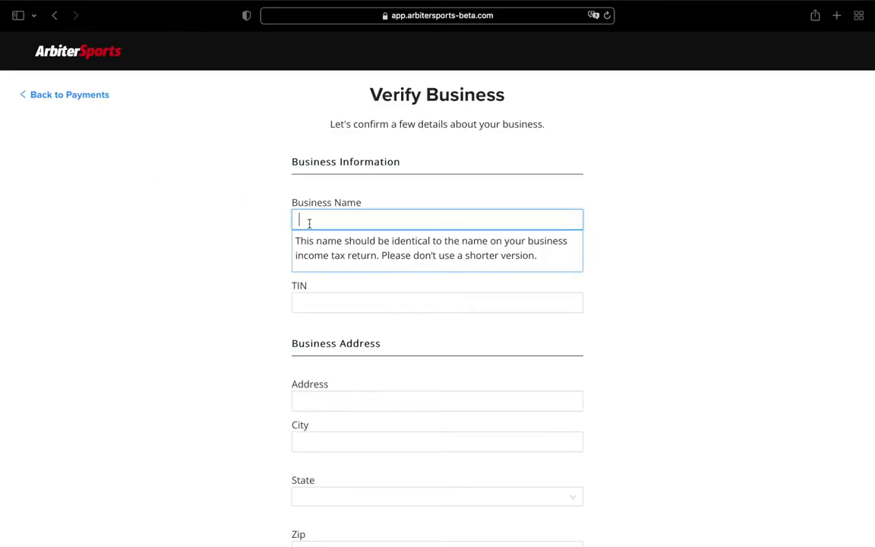
{"action": "type", "text": "Smith and Associates Consulting"}
{"action": "left_click", "coordinate": [312, 302]}
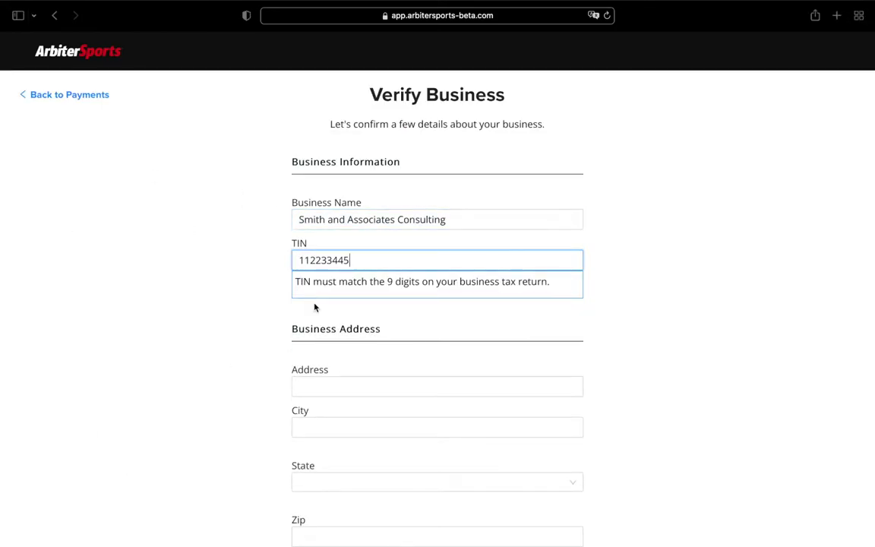
{"action": "left_click", "coordinate": [314, 307]}
{"action": "scroll", "coordinate": [335, 325], "scroll_direction": "down", "scroll_amount": 2}
Fill in the business street address and zip in Grapevine, TX, then submit
{"action": "left_click", "coordinate": [437, 283]}
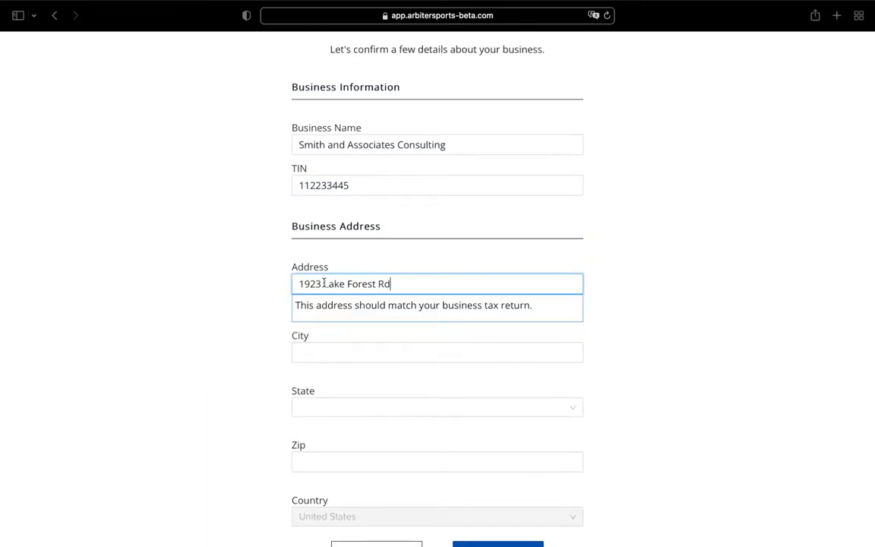
{"action": "key", "text": "Tab"}
{"action": "type", "text": "Grapevine"}
{"action": "key", "text": "Tab"}
{"action": "type", "text": "TX"}
{"action": "left_click", "coordinate": [317, 433]}
{"action": "type", "text": "76051"}
{"action": "left_click", "coordinate": [593, 460]}
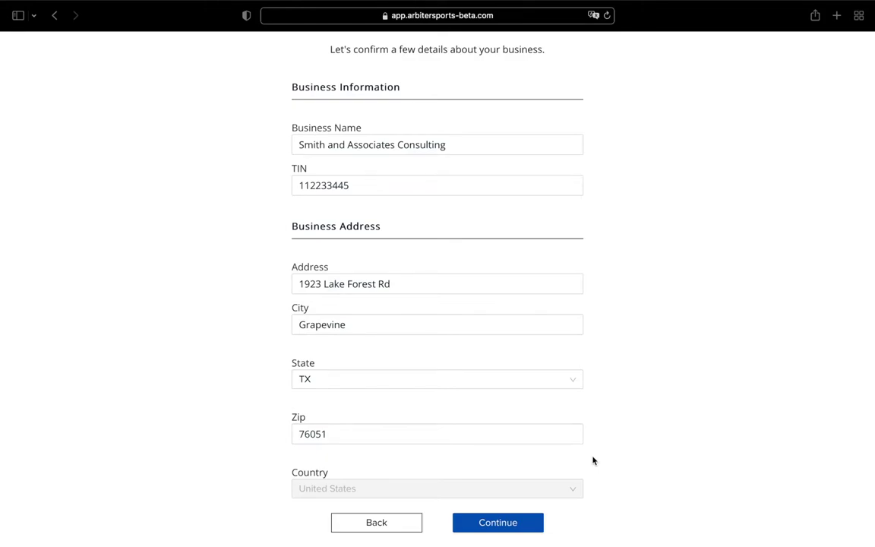
{"action": "left_click", "coordinate": [501, 526]}
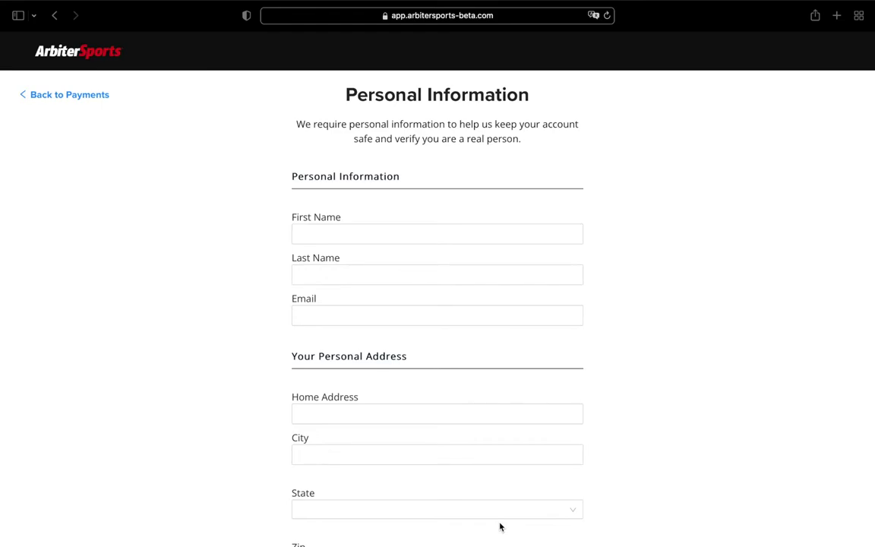
Enter the account holder's first name, last name and e-mail address
{"action": "left_click", "coordinate": [364, 234]}
{"action": "type", "text": "Jane"}
{"action": "key", "text": "Tab"}
{"action": "type", "text": "Smith"}
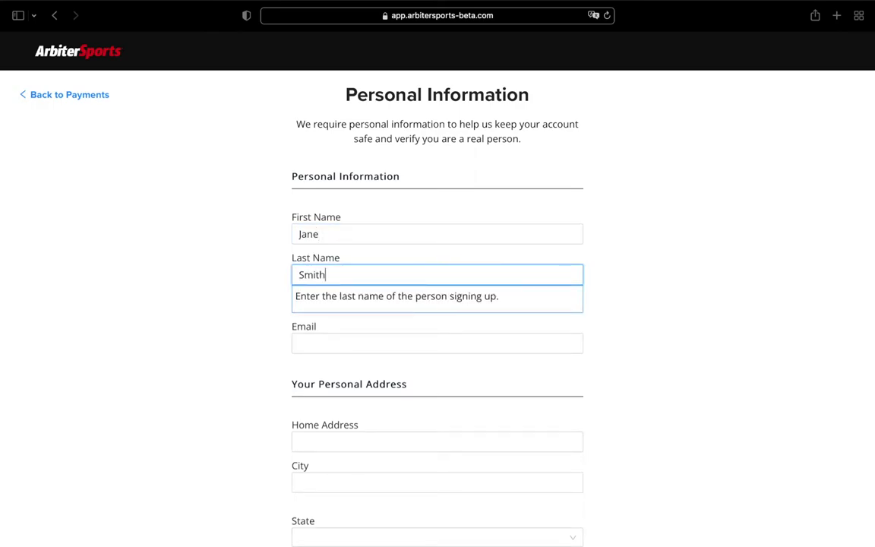
{"action": "left_click", "coordinate": [308, 343]}
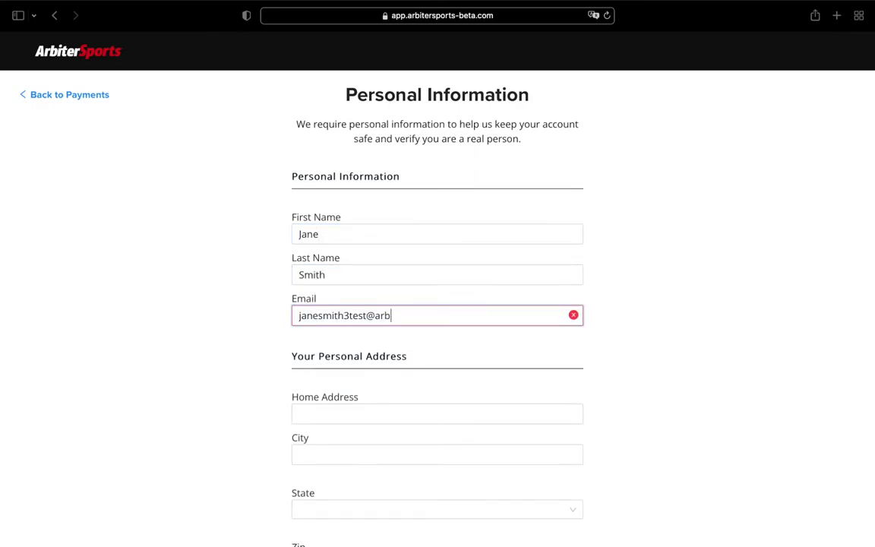
Fill in the home street address and zip in Grapevine with state TX, then submit
{"action": "scroll", "coordinate": [311, 360], "scroll_direction": "down", "scroll_amount": 3}
{"action": "left_click", "coordinate": [312, 236]}
{"action": "key", "text": "Tab"}
{"action": "type", "text": "Grapevine"}
{"action": "left_click", "coordinate": [324, 390]}
{"action": "type", "text": "76051"}
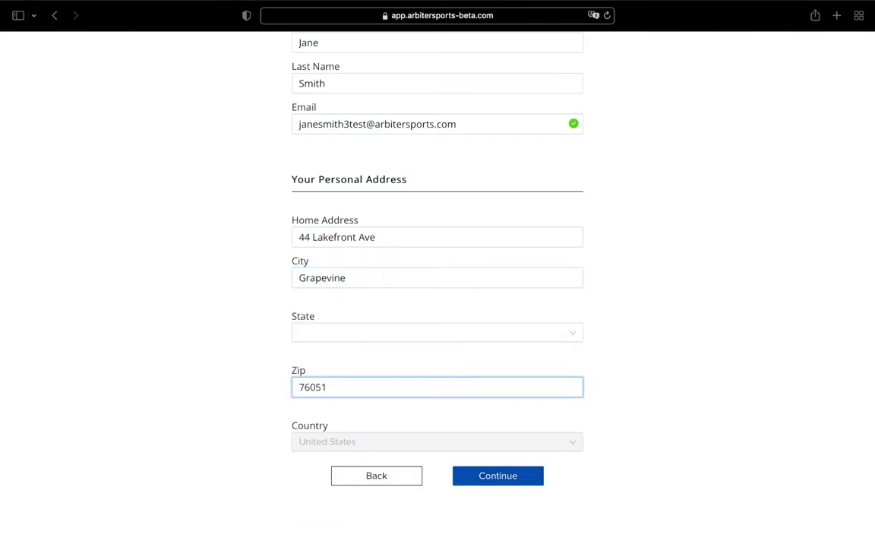
{"action": "left_click", "coordinate": [500, 474]}
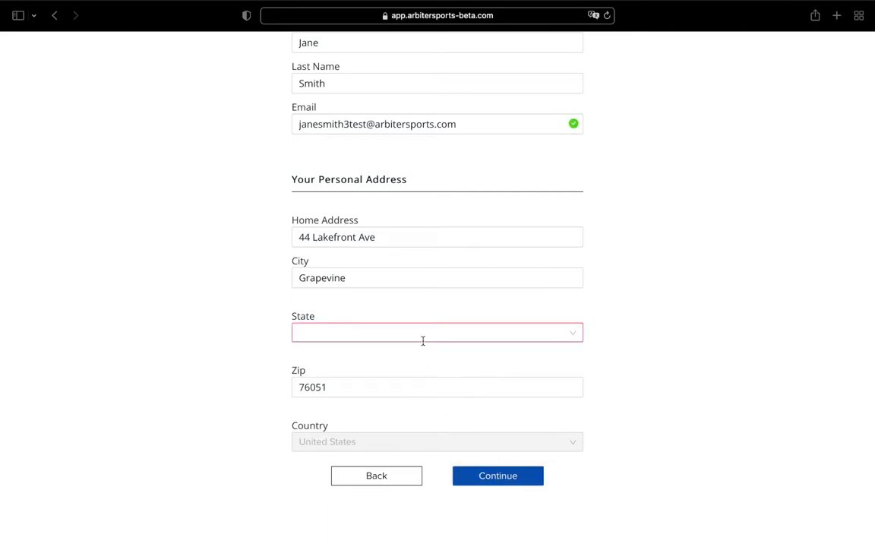
{"action": "left_click", "coordinate": [402, 332]}
{"action": "type", "text": "T"}
{"action": "left_click", "coordinate": [348, 417]}
{"action": "left_click", "coordinate": [498, 475]}
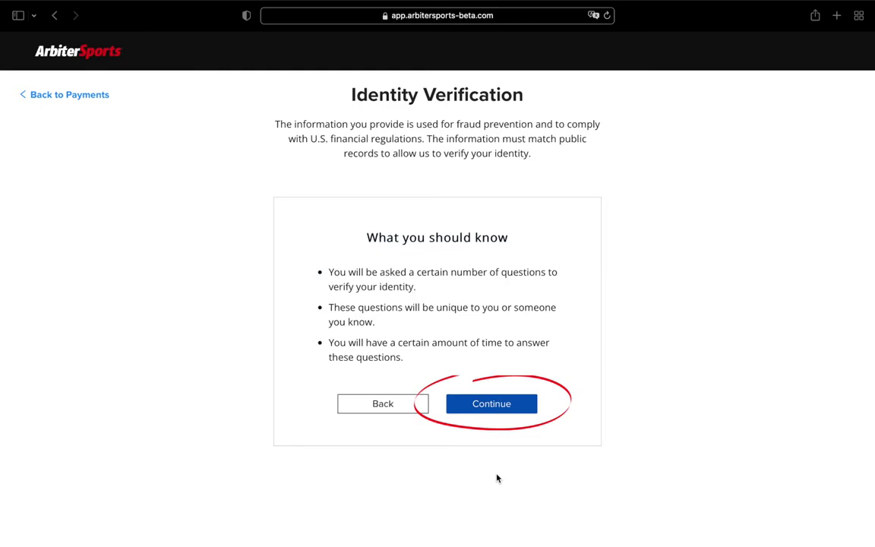
Answer the three identity questions, starting with 'none of the above' for the phone numbers
{"action": "left_click", "coordinate": [491, 404]}
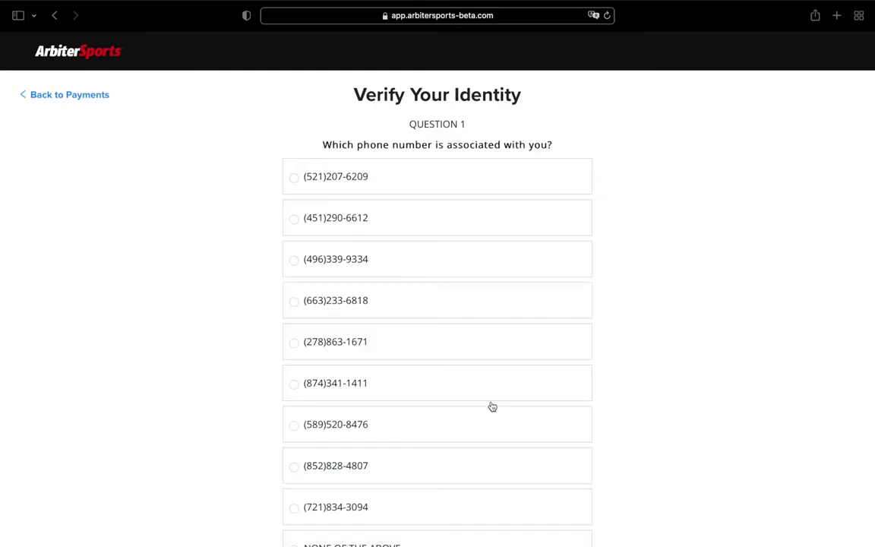
{"action": "scroll", "coordinate": [492, 407], "scroll_direction": "down", "scroll_amount": 3}
{"action": "left_click", "coordinate": [456, 423]}
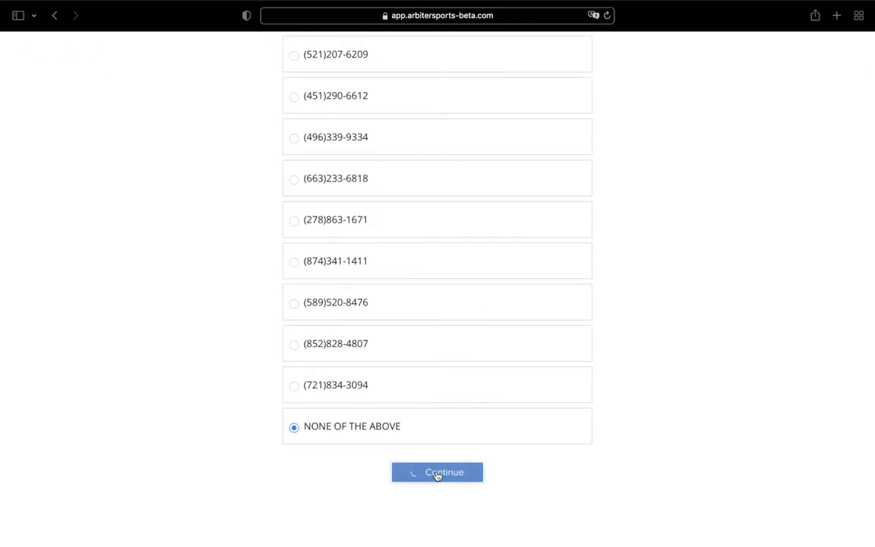
{"action": "left_click", "coordinate": [438, 472]}
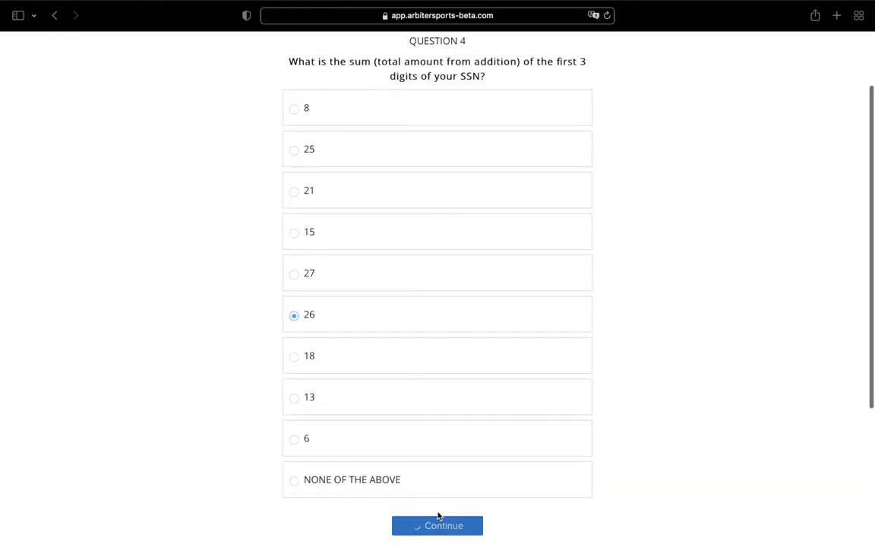
{"action": "left_click", "coordinate": [410, 447]}
{"action": "left_click", "coordinate": [443, 525]}
{"action": "left_click", "coordinate": [424, 380]}
{"action": "left_click", "coordinate": [436, 513]}
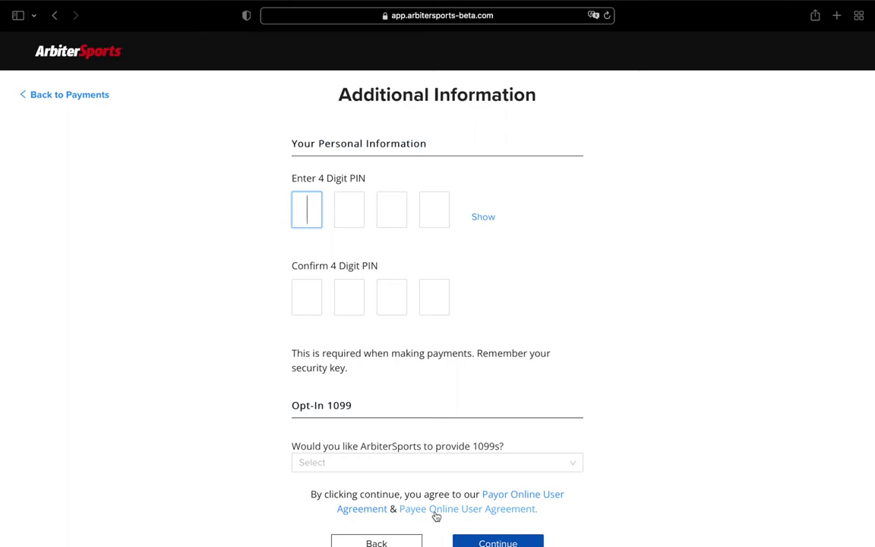
Type the 4-digit PIN, check it unmasked, enter it in Confirm PIN, then mask it again
{"action": "type", "text": "1234"}
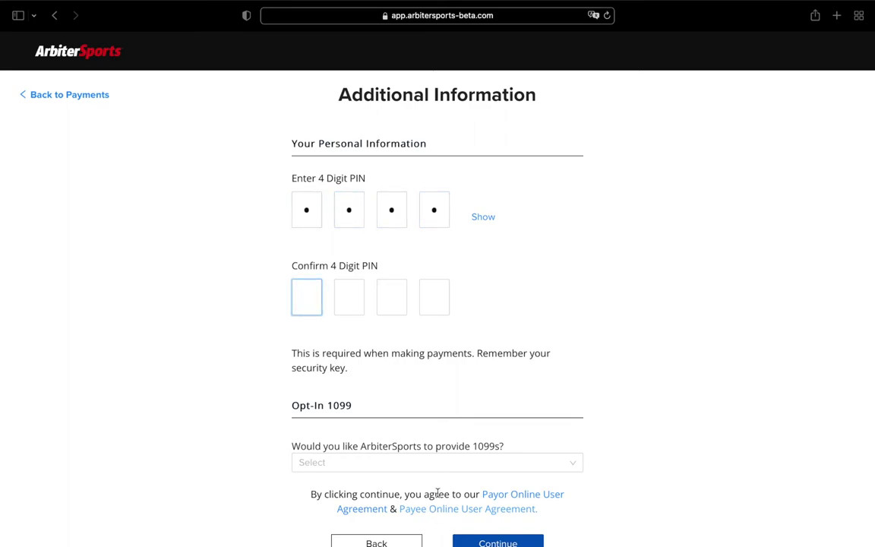
{"action": "left_click", "coordinate": [483, 219]}
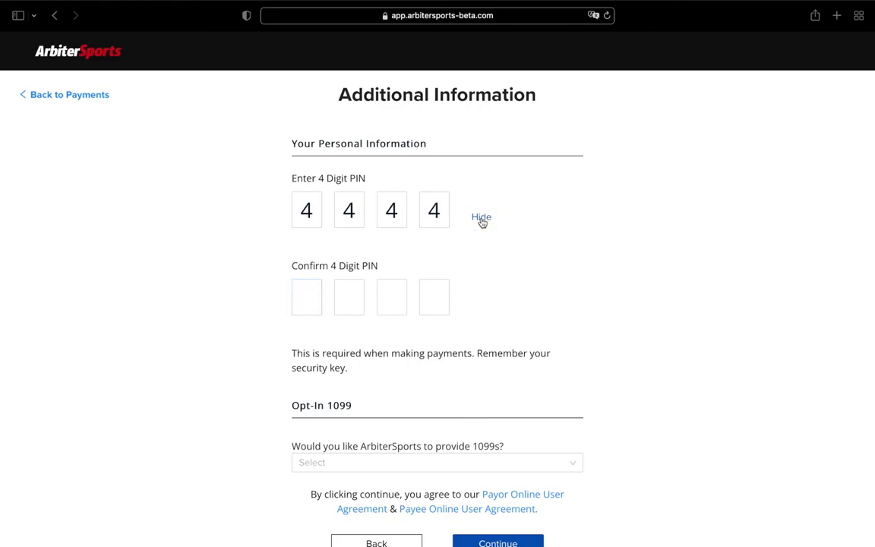
{"action": "left_click", "coordinate": [313, 297]}
{"action": "type", "text": "4444"}
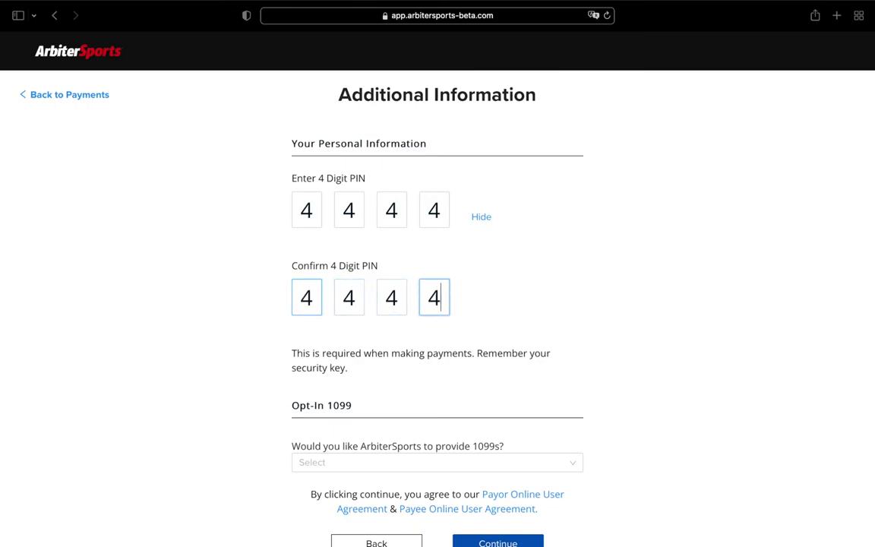
{"action": "left_click", "coordinate": [482, 218]}
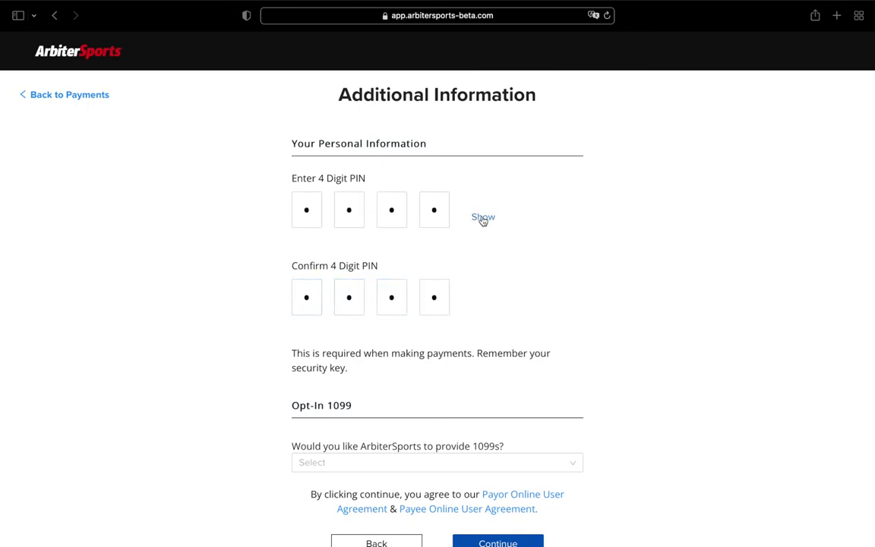
{"action": "scroll", "coordinate": [491, 257], "scroll_direction": "down", "scroll_amount": 5}
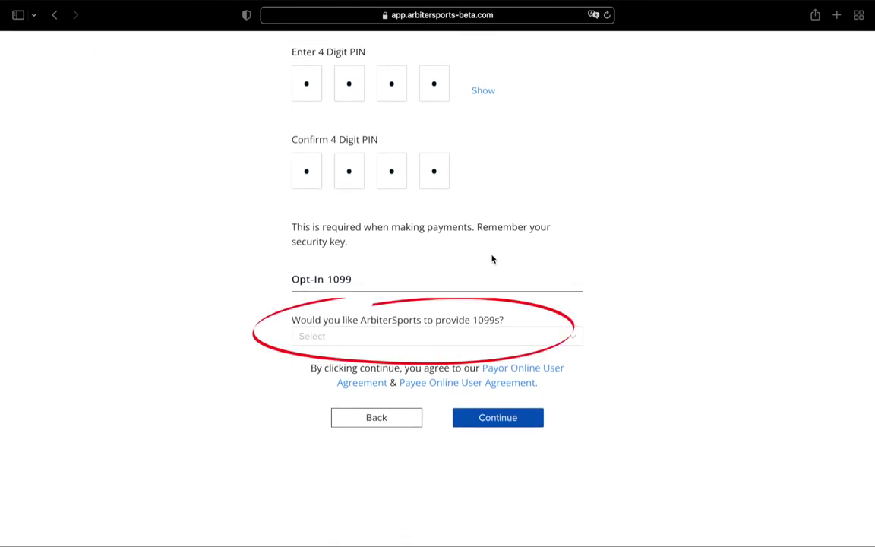
Choose Yes for providing 1099s and submit the additional information
{"action": "left_click", "coordinate": [575, 343]}
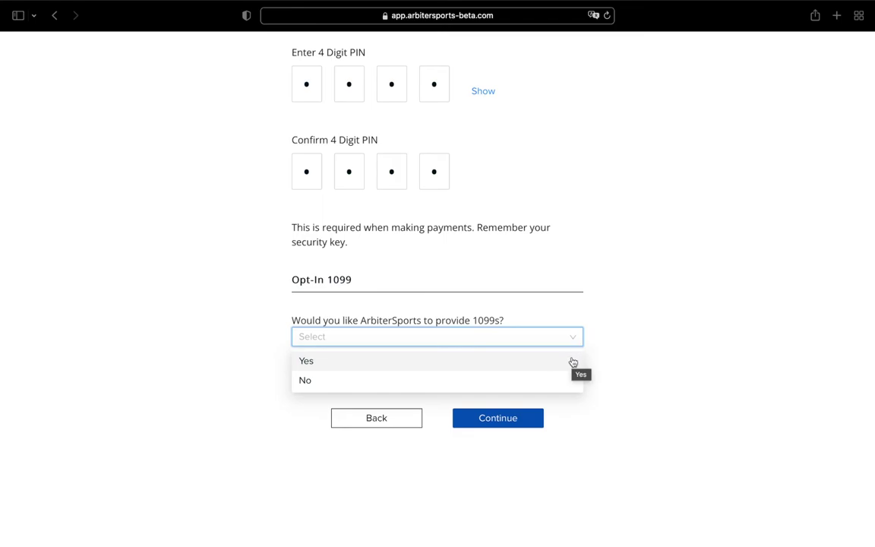
{"action": "left_click", "coordinate": [573, 362]}
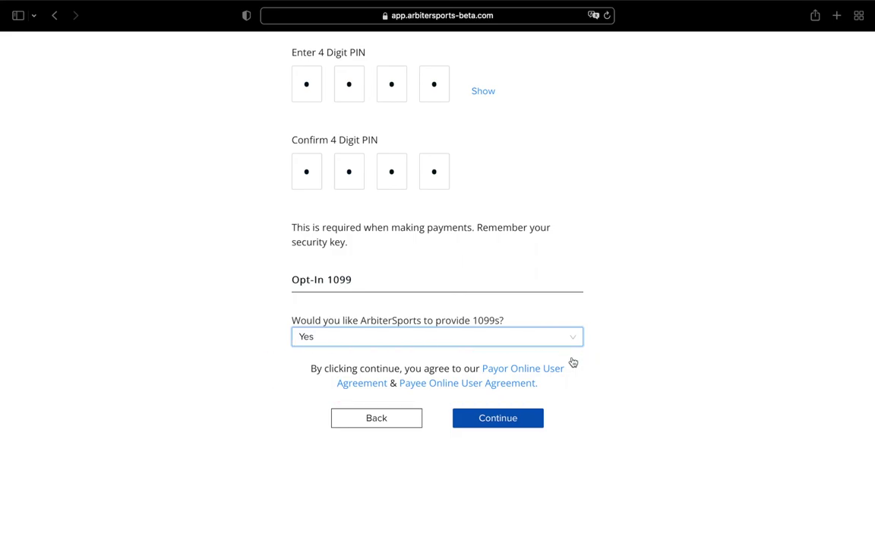
{"action": "left_click", "coordinate": [499, 418]}
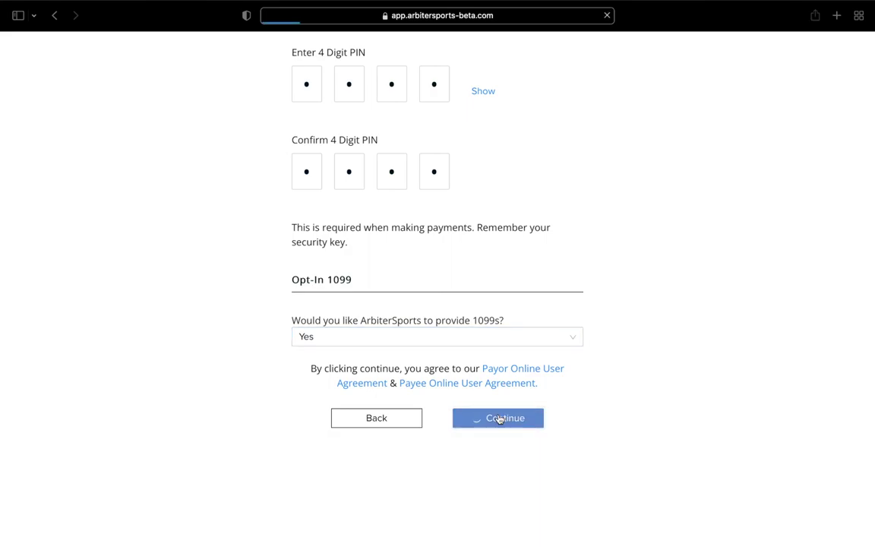